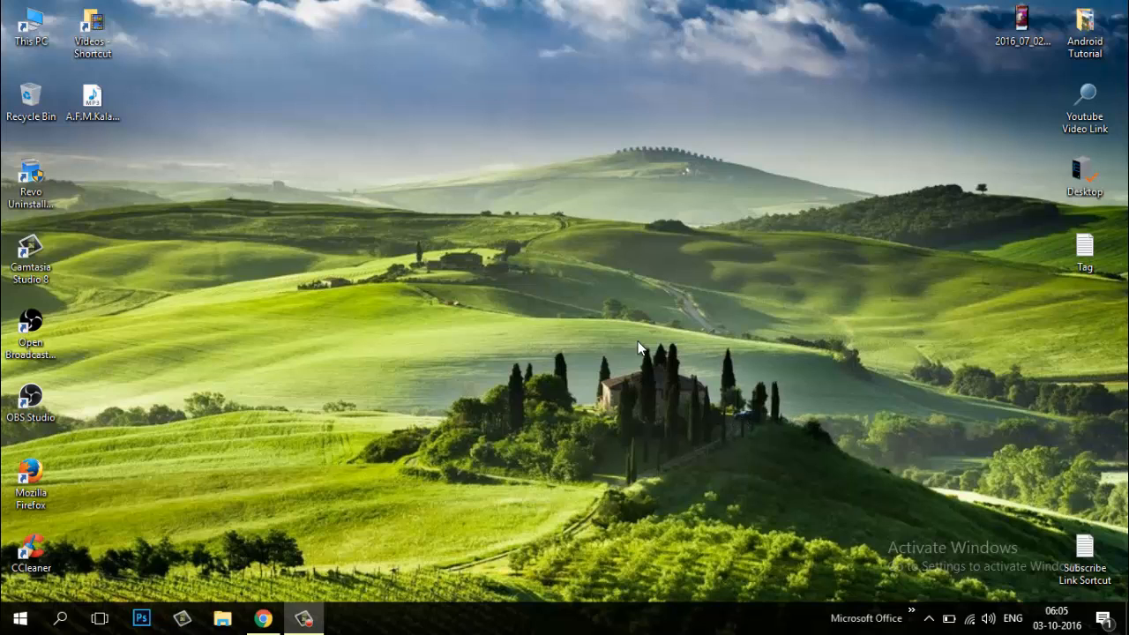
pyautogui.rightClick(372, 115)
pyautogui.click(428, 168)
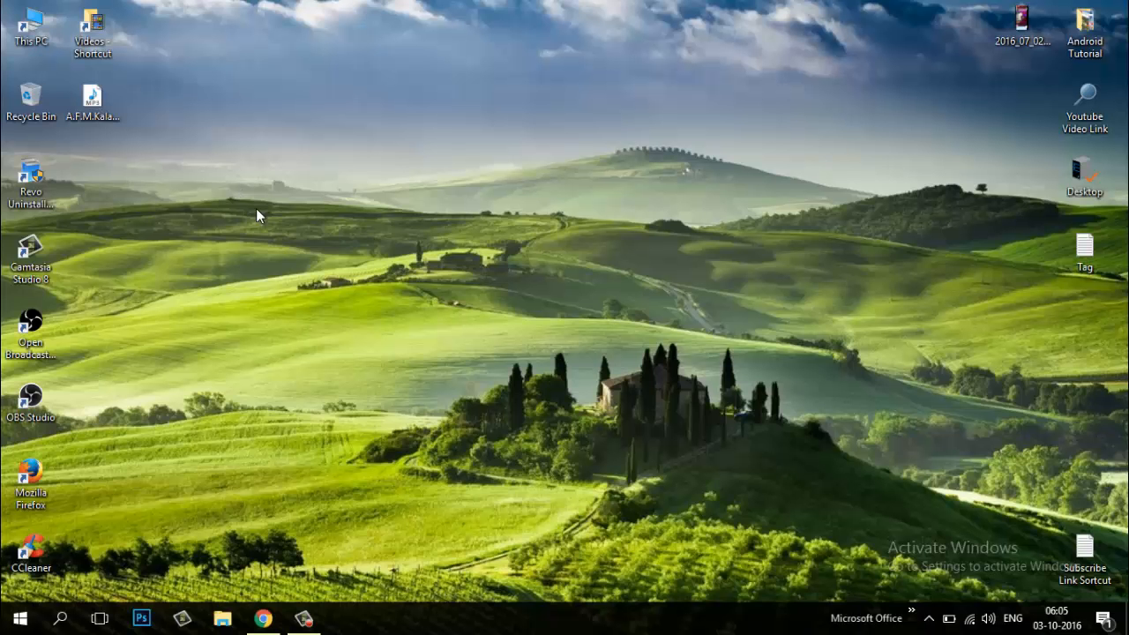
pyautogui.rightClick(256, 208)
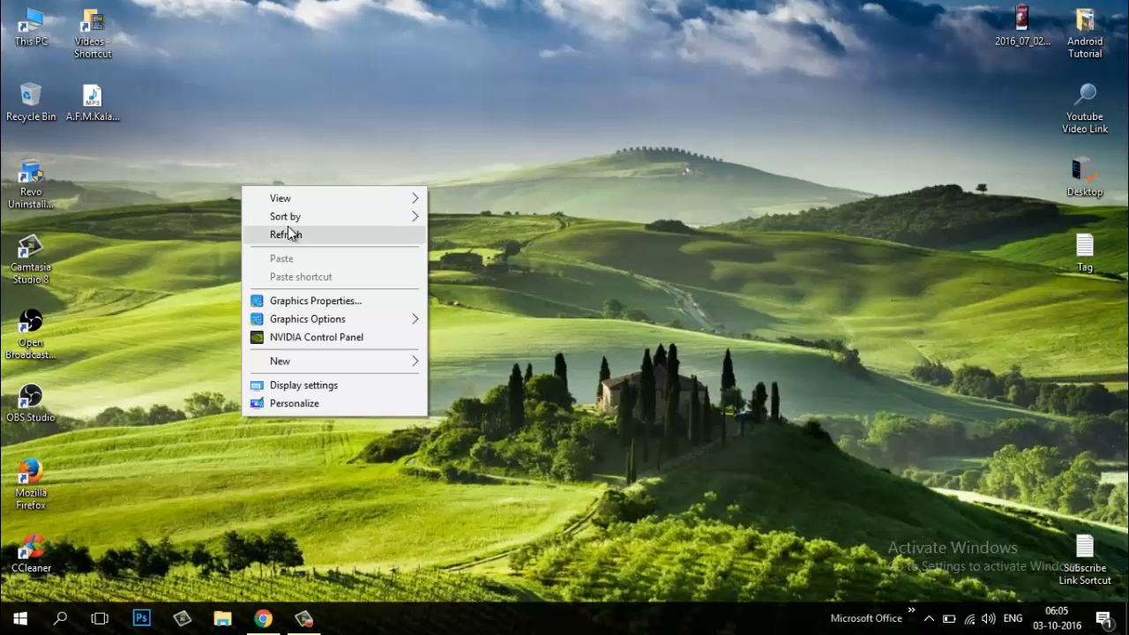
pyautogui.click(287, 232)
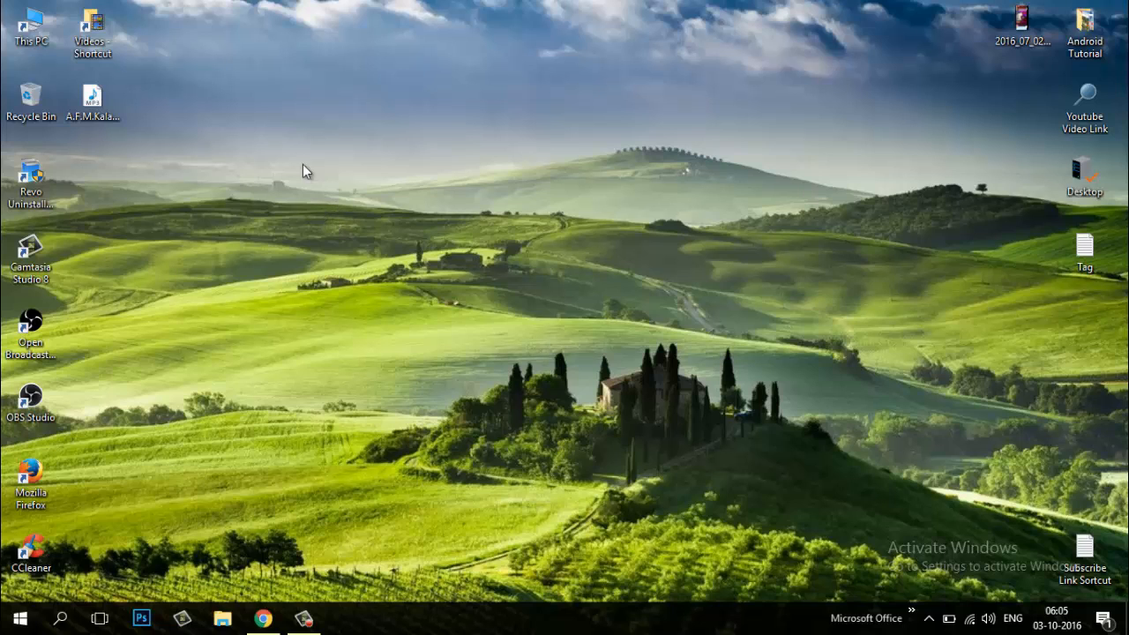
pyautogui.rightClick(355, 182)
pyautogui.click(362, 189)
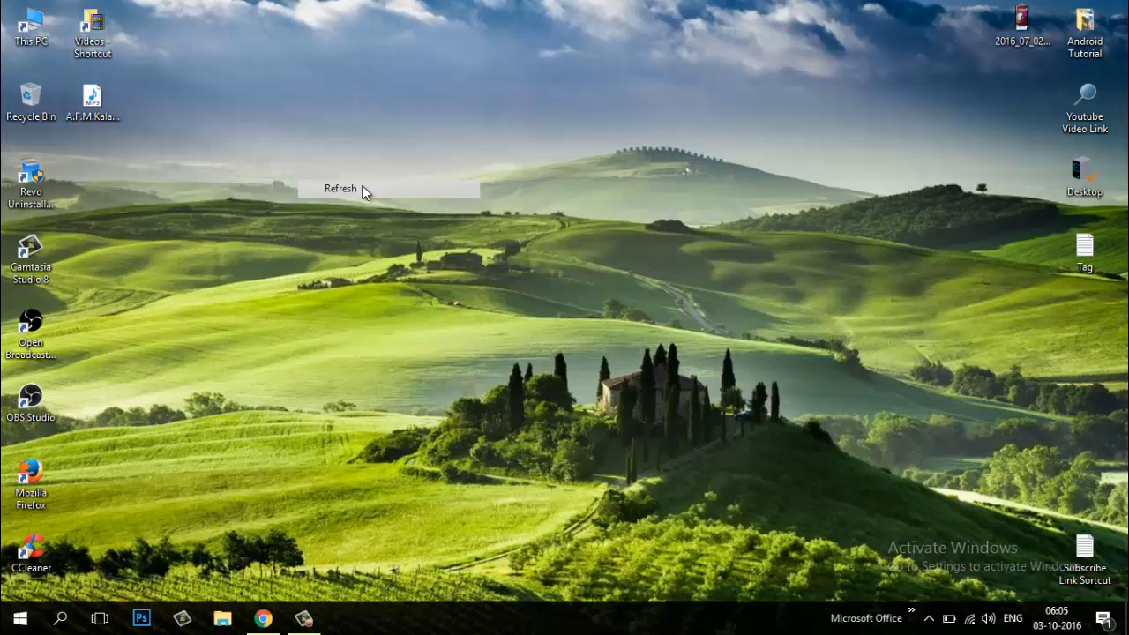
pyautogui.rightClick(309, 129)
pyautogui.click(368, 182)
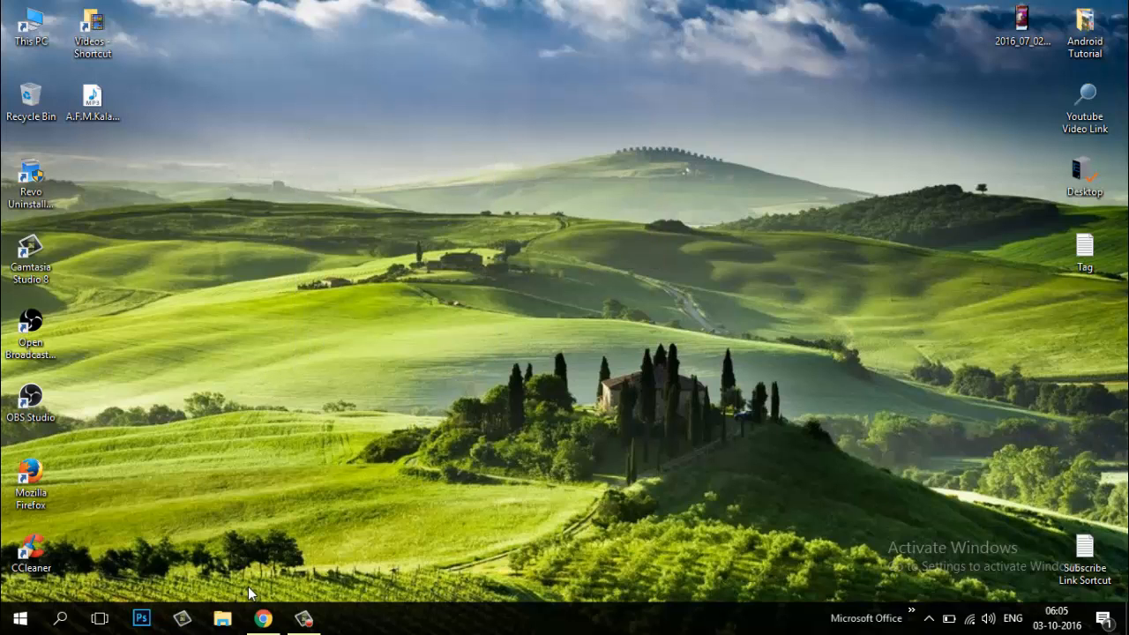
# Switch to Chrome and open the newest video in YouTube's Video Manager for editing
pyautogui.click(263, 618)
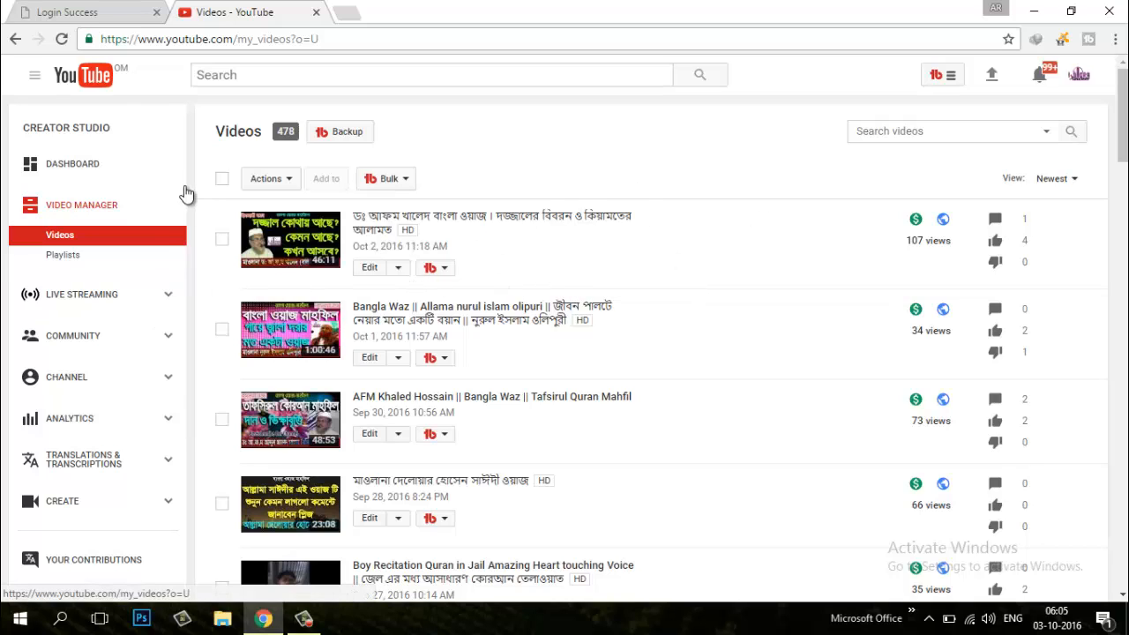
pyautogui.click(34, 79)
pyautogui.click(370, 269)
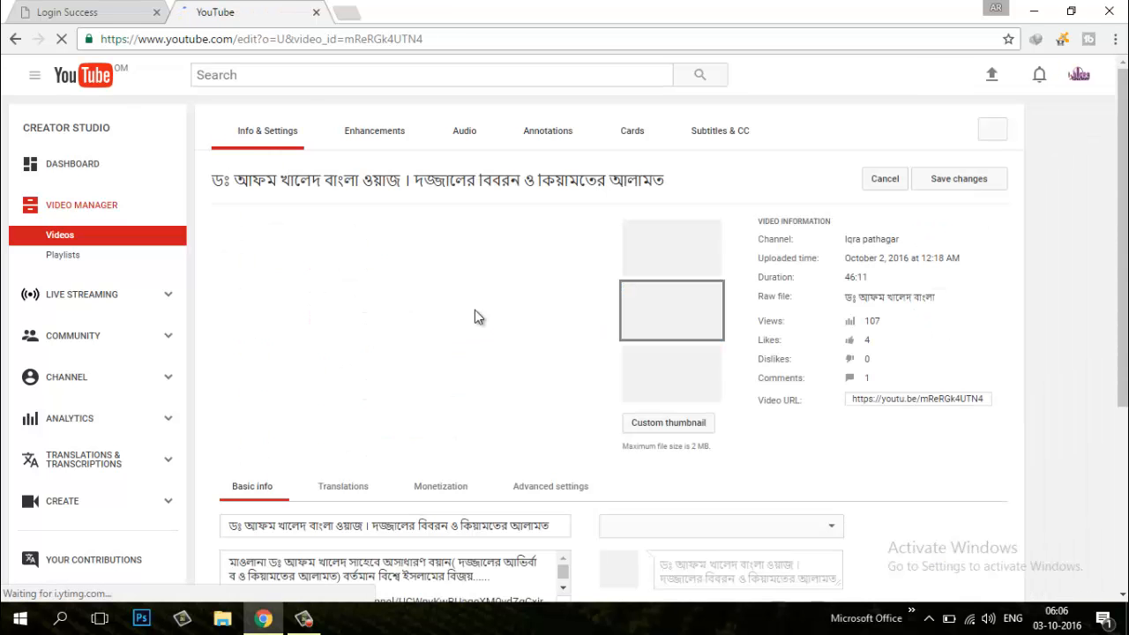
# Open the monetization settings of the video being edited
pyautogui.scroll(-2, 549, 391)
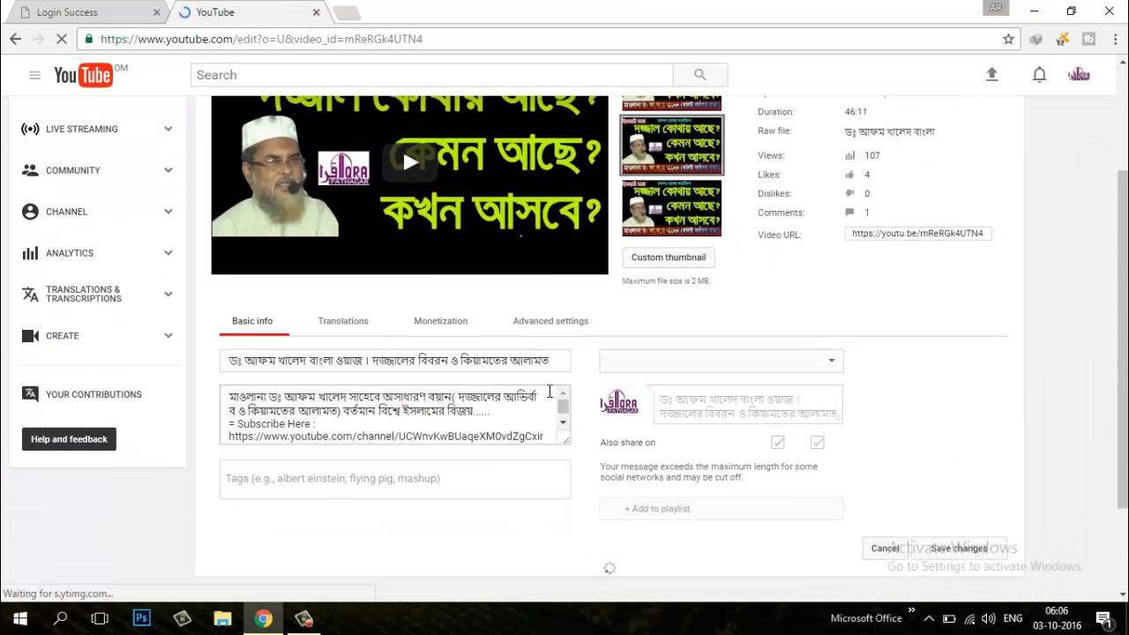
pyautogui.scroll(-5, 549, 391)
pyautogui.scroll(-2, 529, 459)
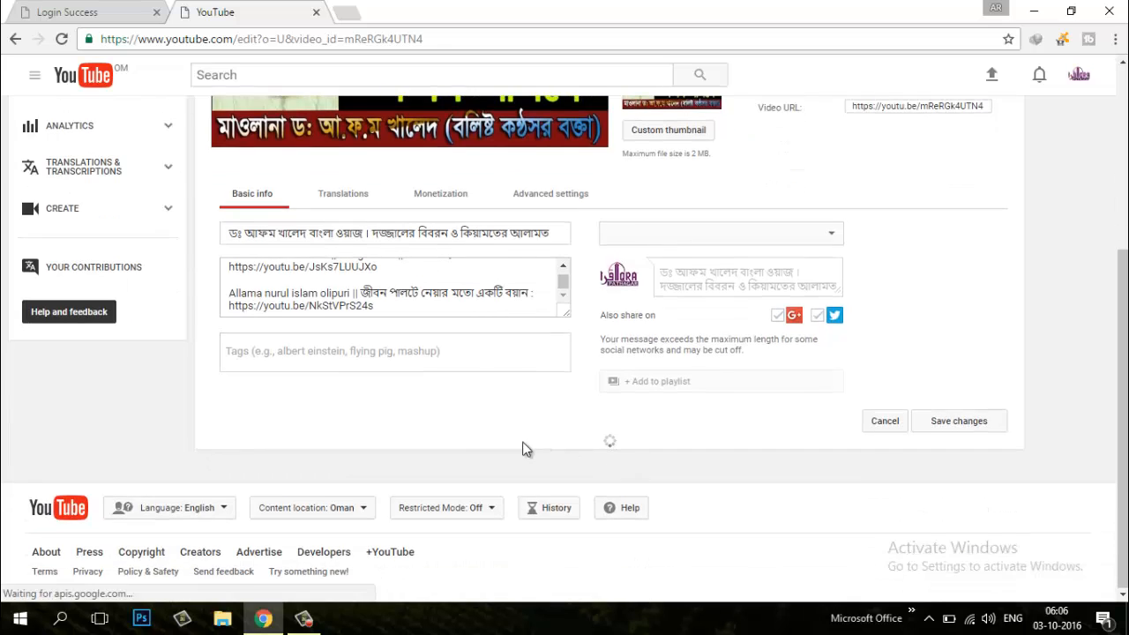
pyautogui.scroll(-4, 618, 432)
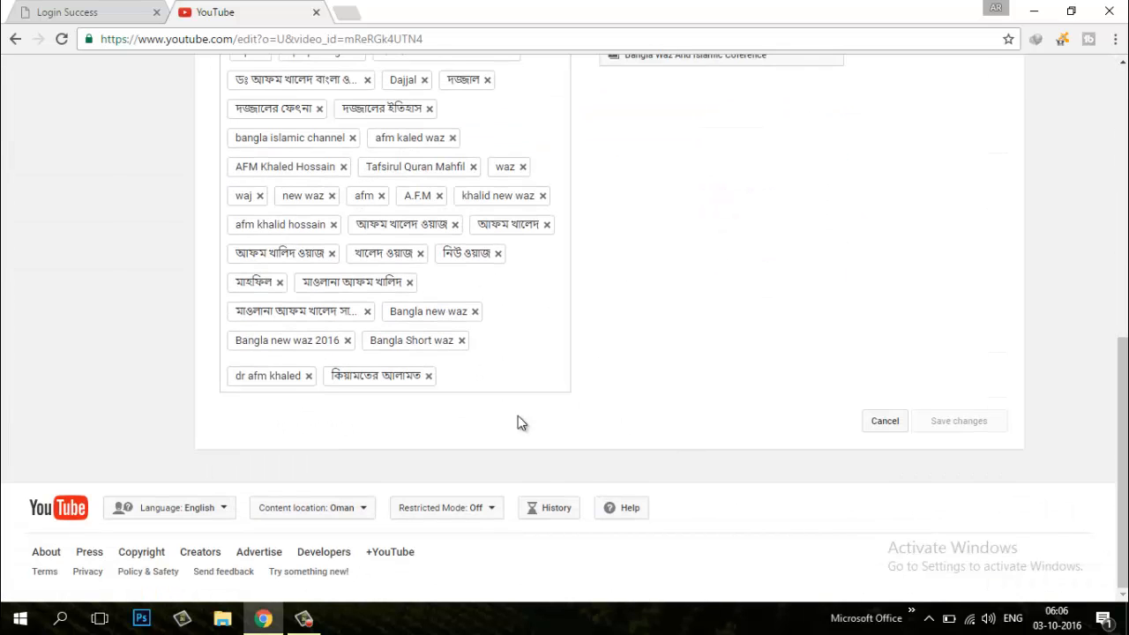
pyautogui.scroll(4, 617, 431)
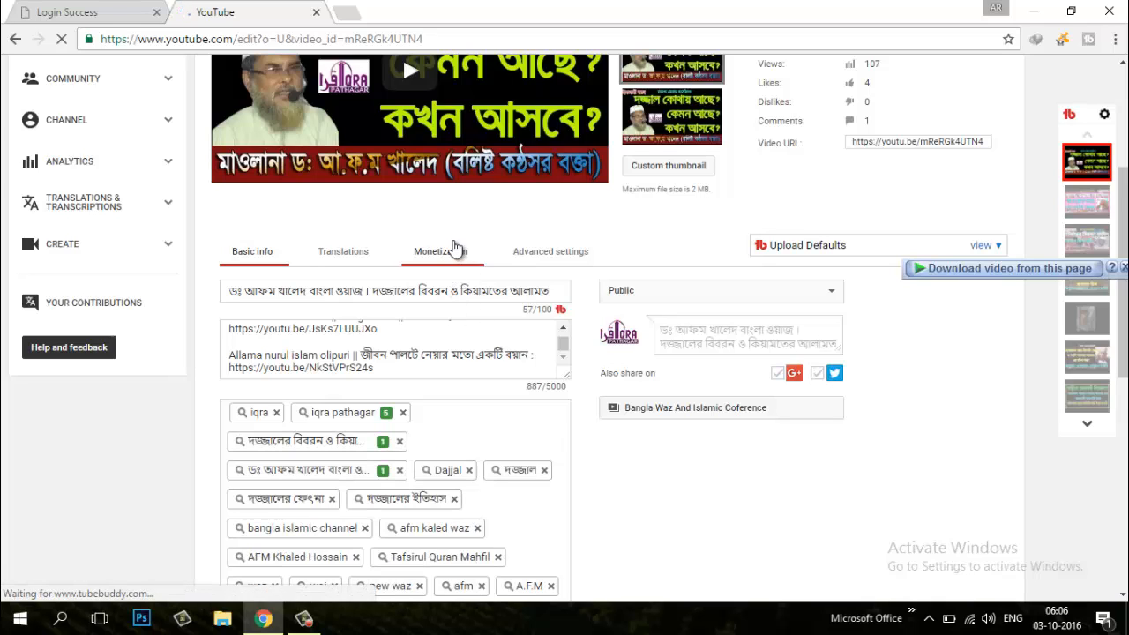
pyautogui.click(451, 256)
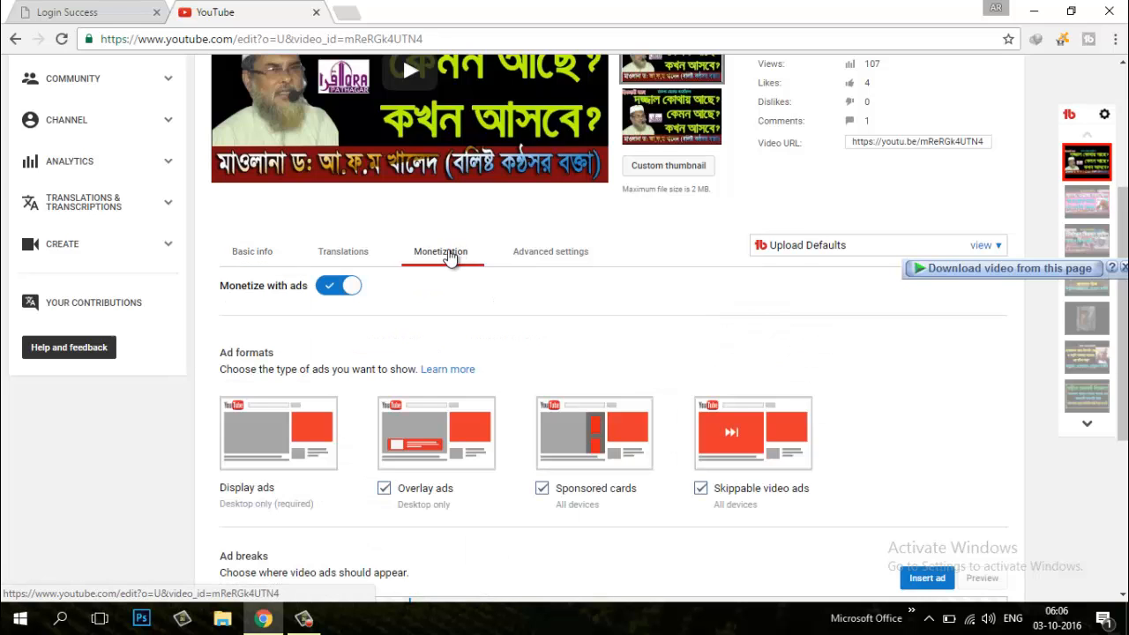
# Enable ads after the video and insert a mid-roll ad break at 4:35 on the timeline
pyautogui.scroll(-4, 667, 358)
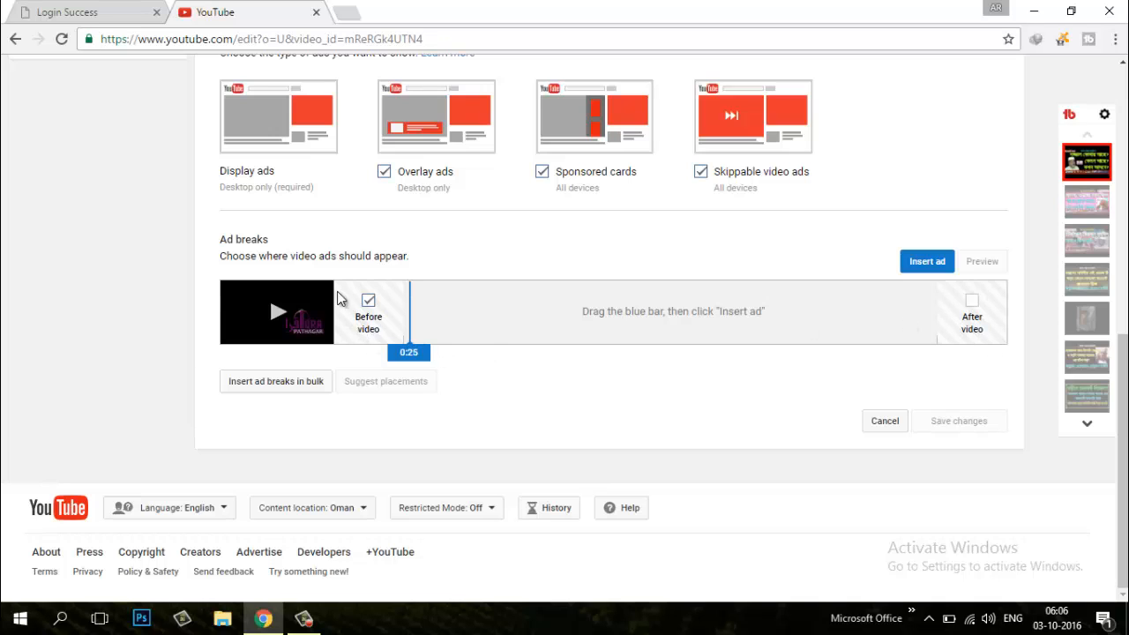
pyautogui.click(971, 302)
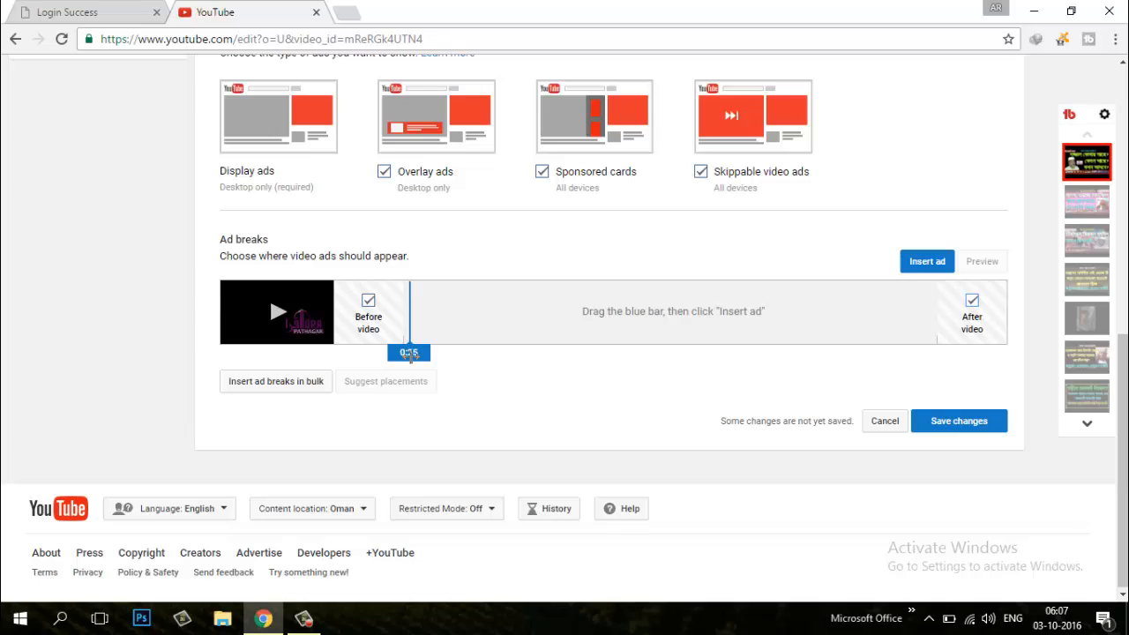
pyautogui.moveTo(409, 356); pyautogui.dragTo(457, 353)
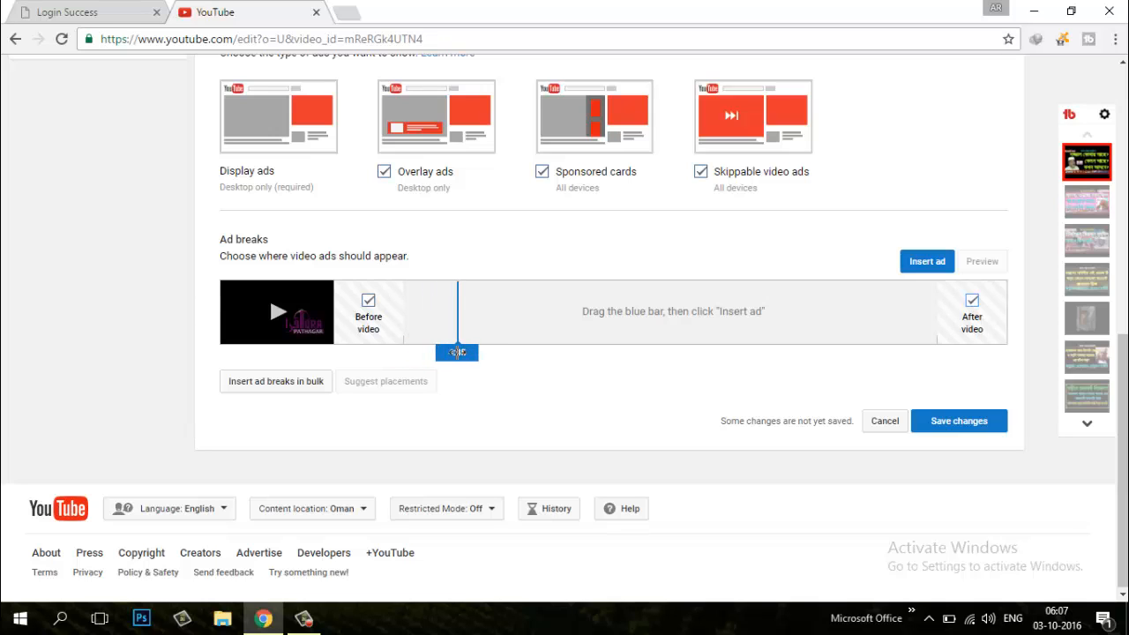
pyautogui.click(926, 264)
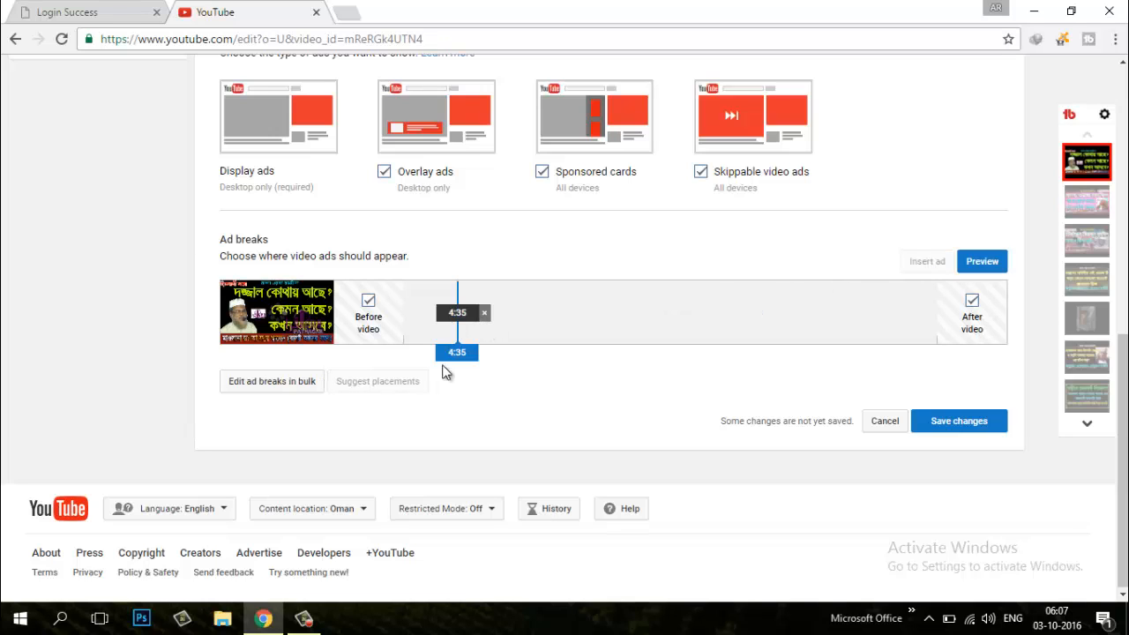
# Insert two more mid-roll ad breaks on the timeline, at 9:46 and 24:33
pyautogui.moveTo(456, 355); pyautogui.dragTo(516, 352)
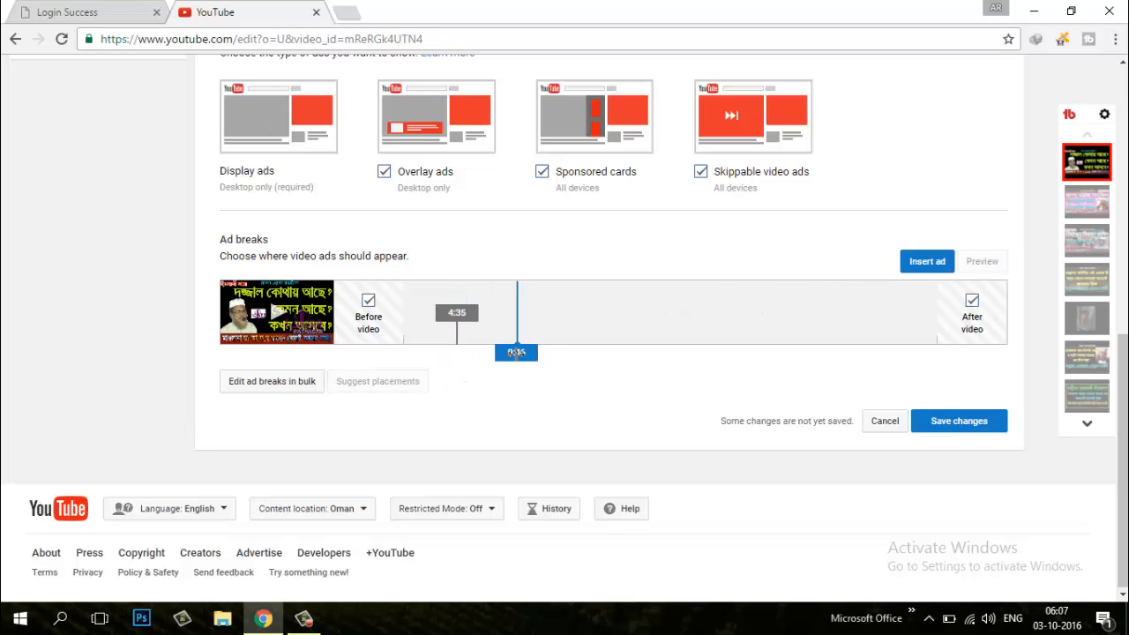
pyautogui.click(923, 265)
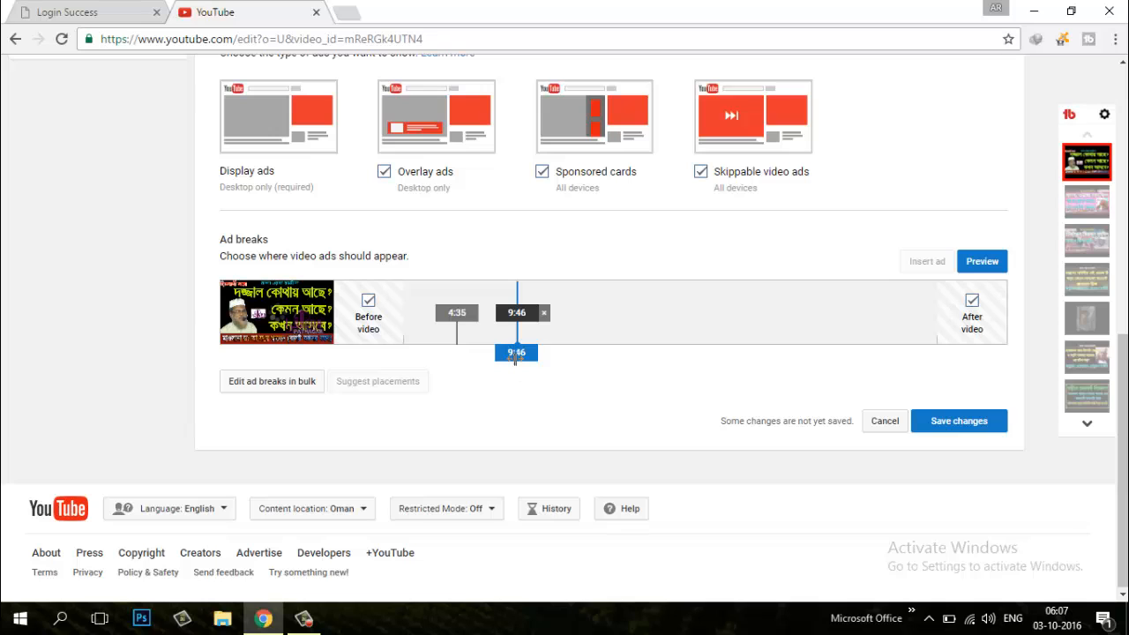
pyautogui.moveTo(516, 351); pyautogui.dragTo(687, 351)
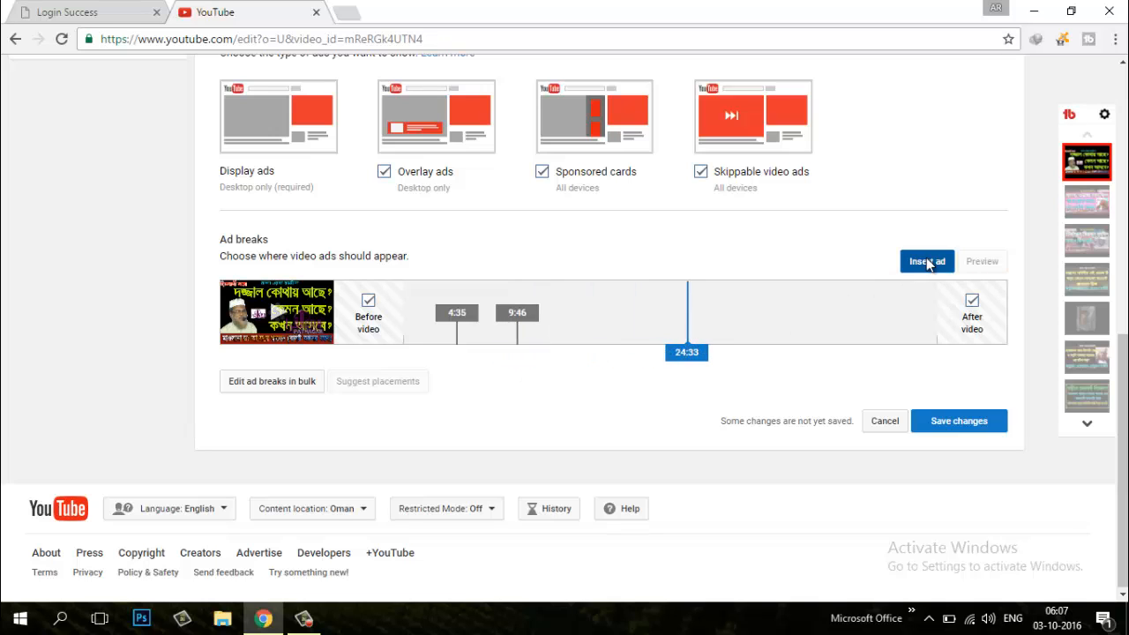
pyautogui.click(913, 263)
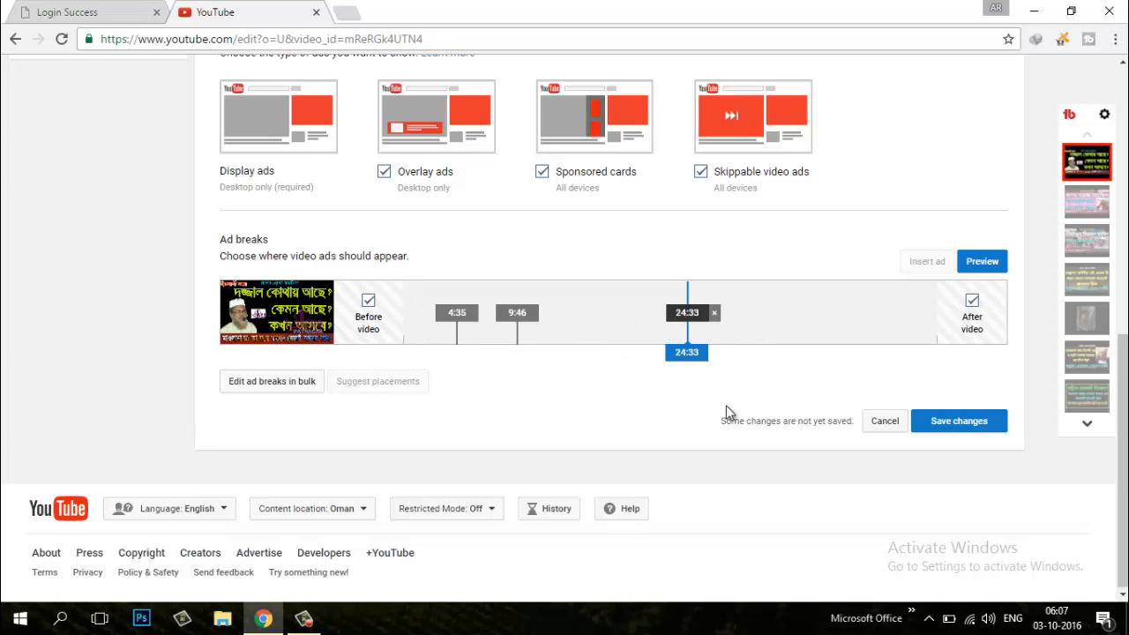
# Remove the 9:46 ad break from the timeline and move the position marker to 10:46
pyautogui.rightClick(520, 311)
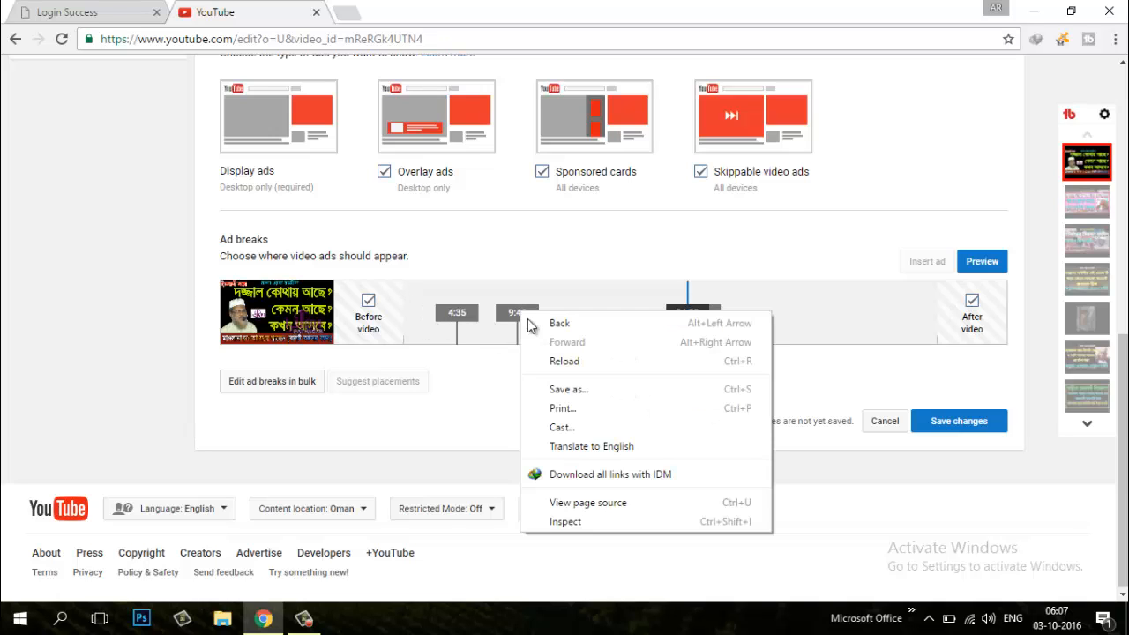
pyautogui.click(516, 313)
pyautogui.click(519, 312)
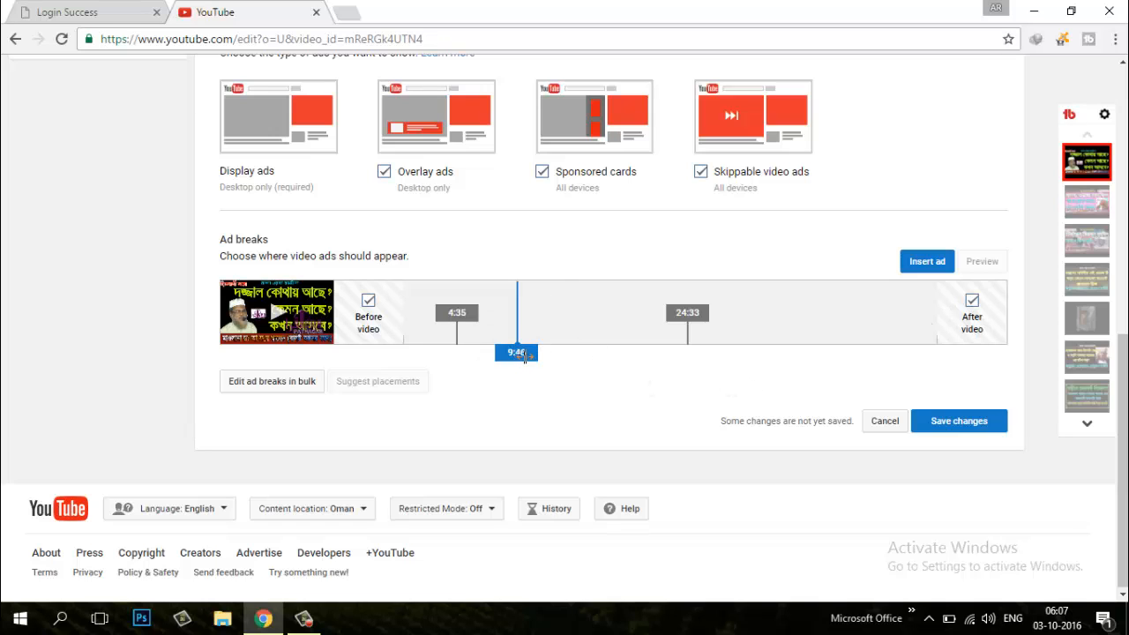
pyautogui.moveTo(524, 356)
pyautogui.mouseDown()
pyautogui.moveTo(625, 373)
pyautogui.moveTo(902, 370)
pyautogui.moveTo(530, 374)
pyautogui.mouseUp()
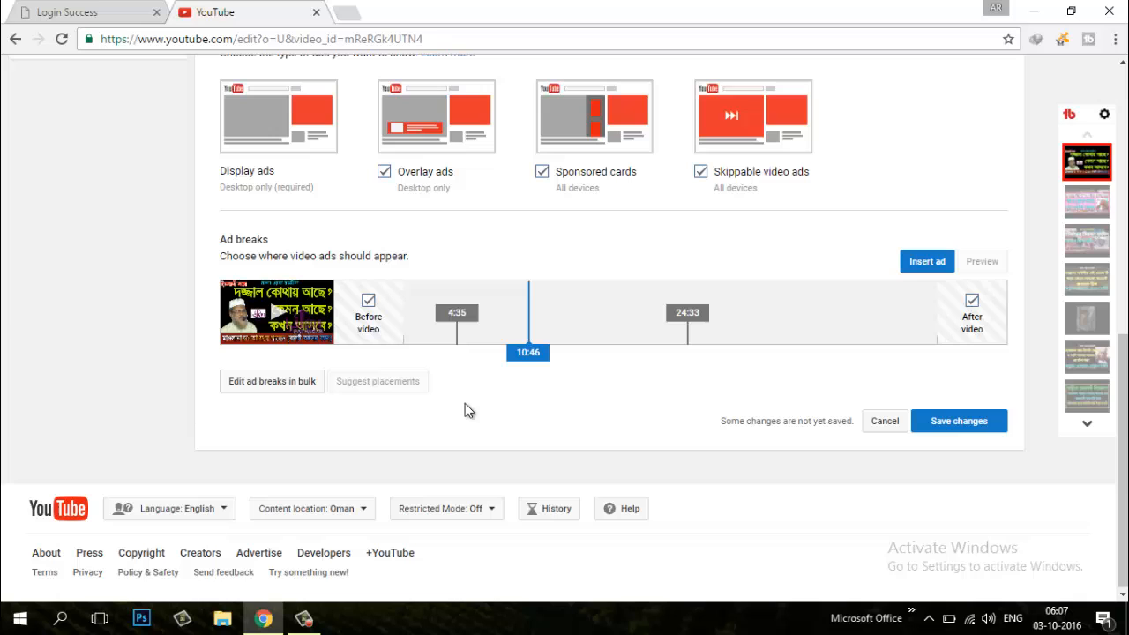
pyautogui.click(285, 385)
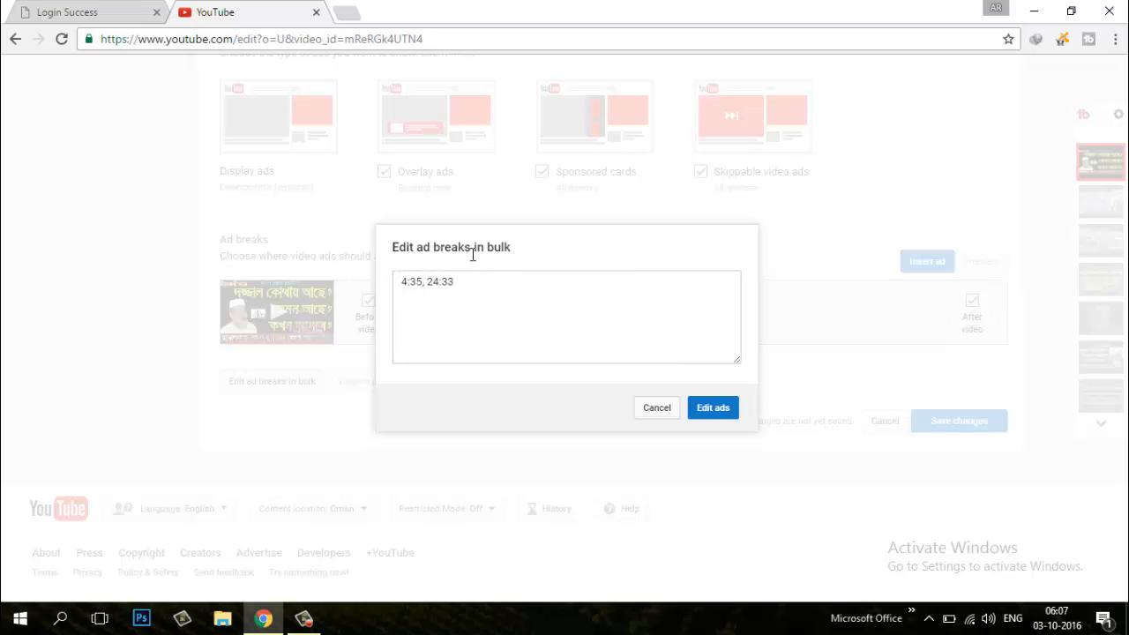
pyautogui.click(486, 294)
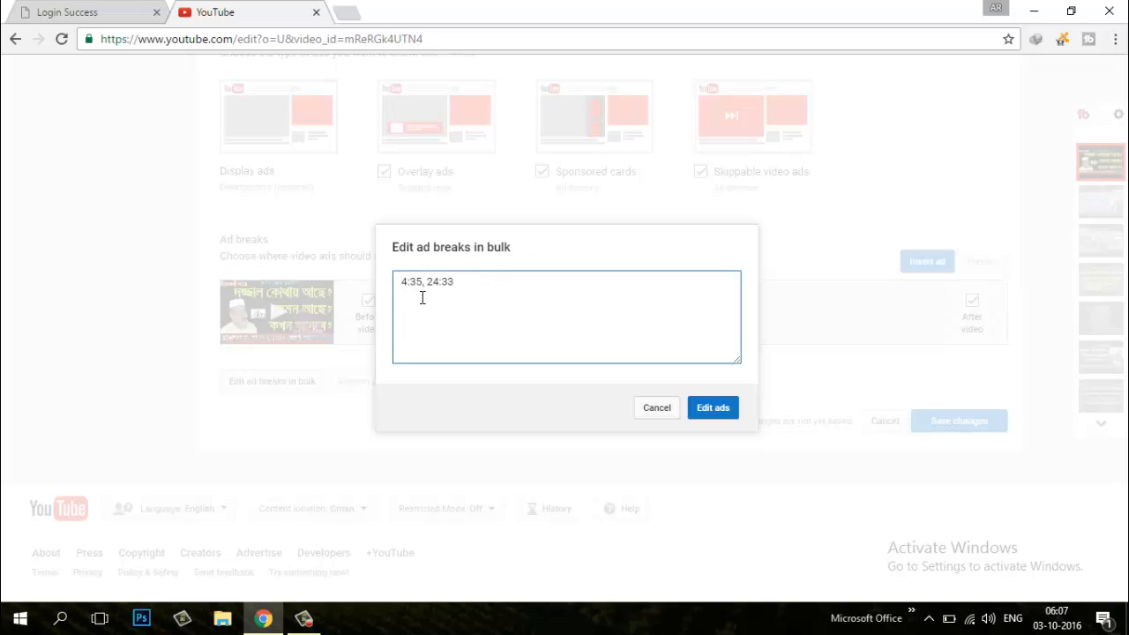
pyautogui.click(653, 410)
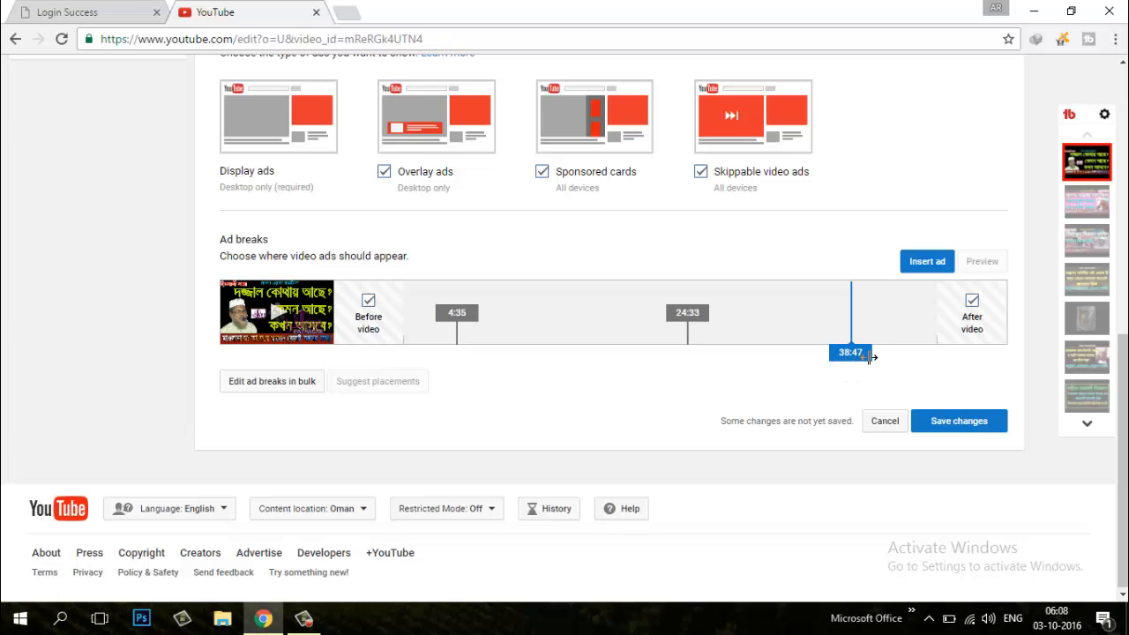
# Add an ad break at 38:47 to the bulk ad break list, using the colon time format, and apply it
pyautogui.click(264, 382)
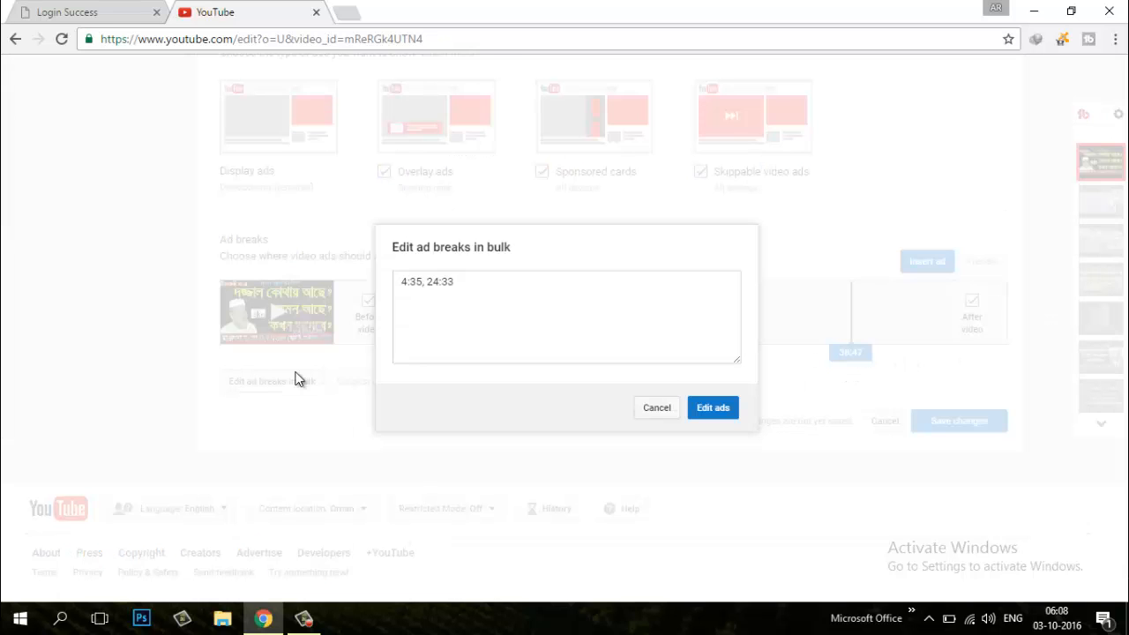
pyautogui.click(598, 277)
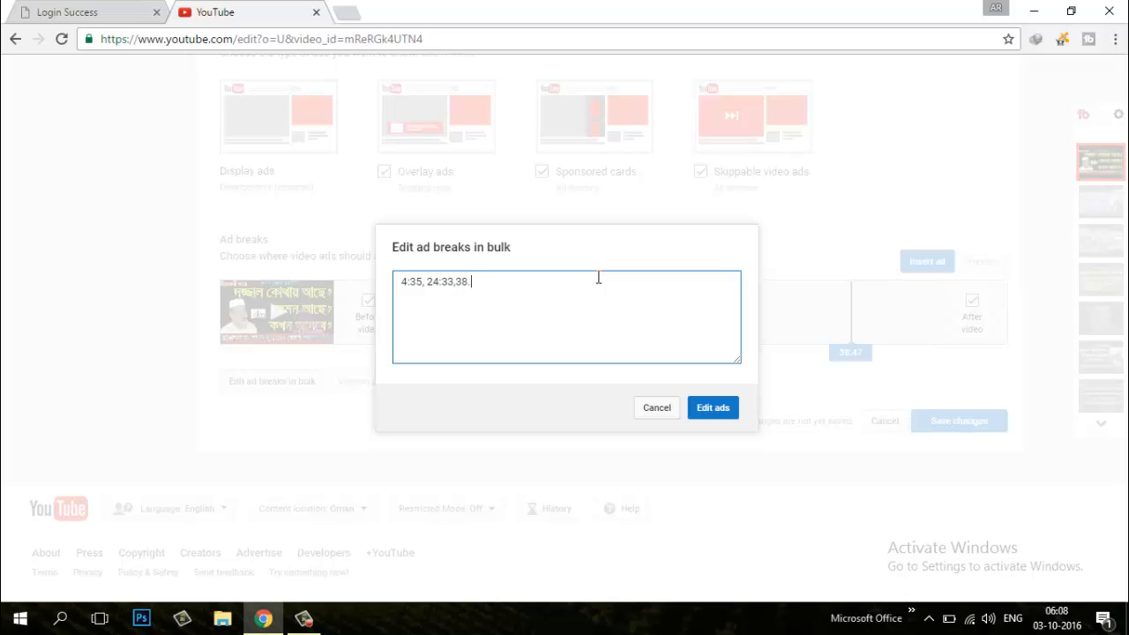
pyautogui.click(714, 410)
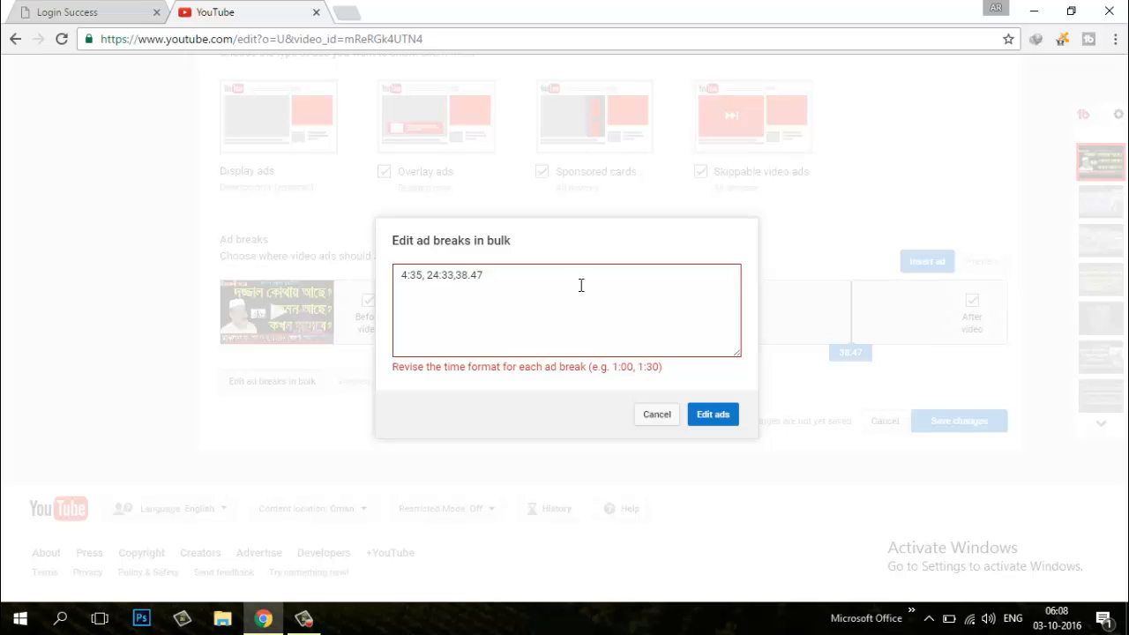
pyautogui.press('BackSpace')
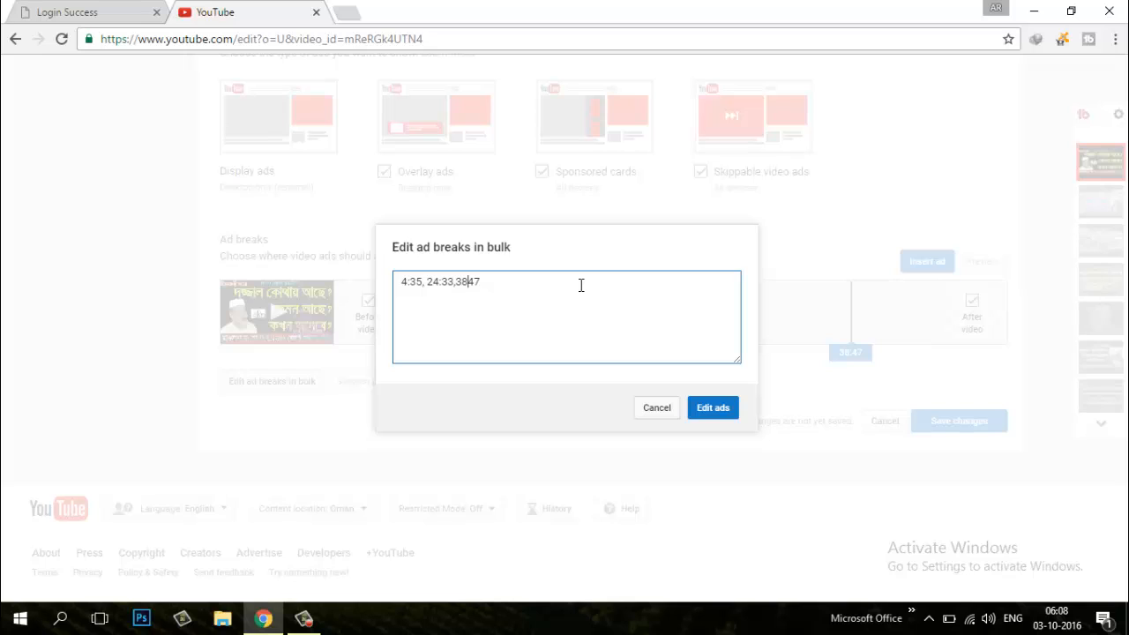
pyautogui.write(':')
pyautogui.click(719, 409)
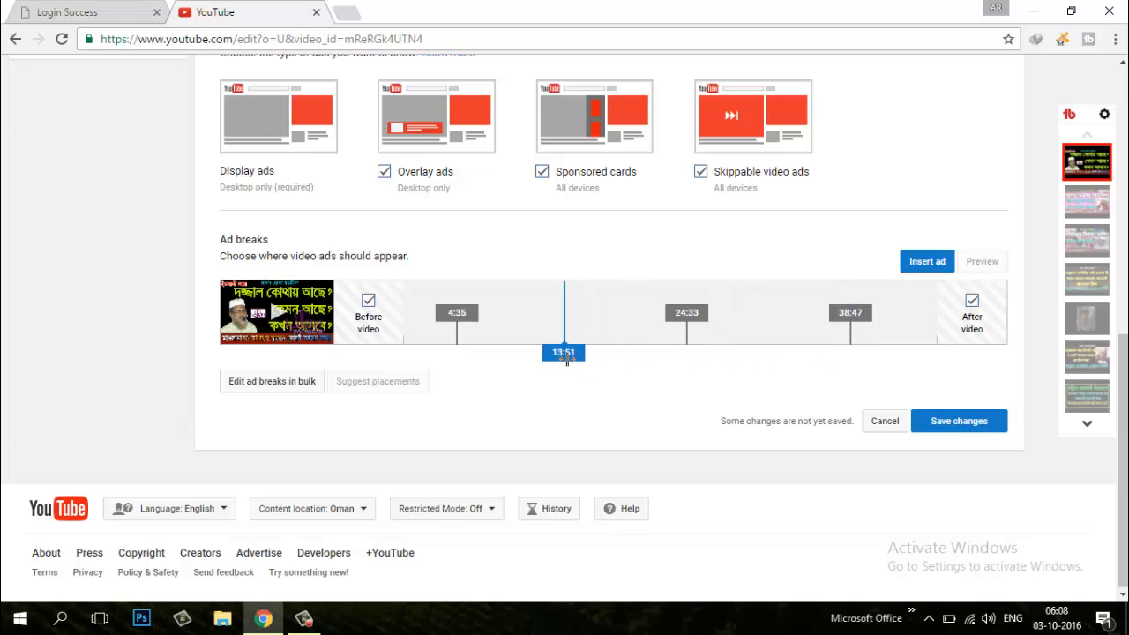
# Append an ad break at 13:51 to the bulk ad break list and apply the edit
pyautogui.click(253, 382)
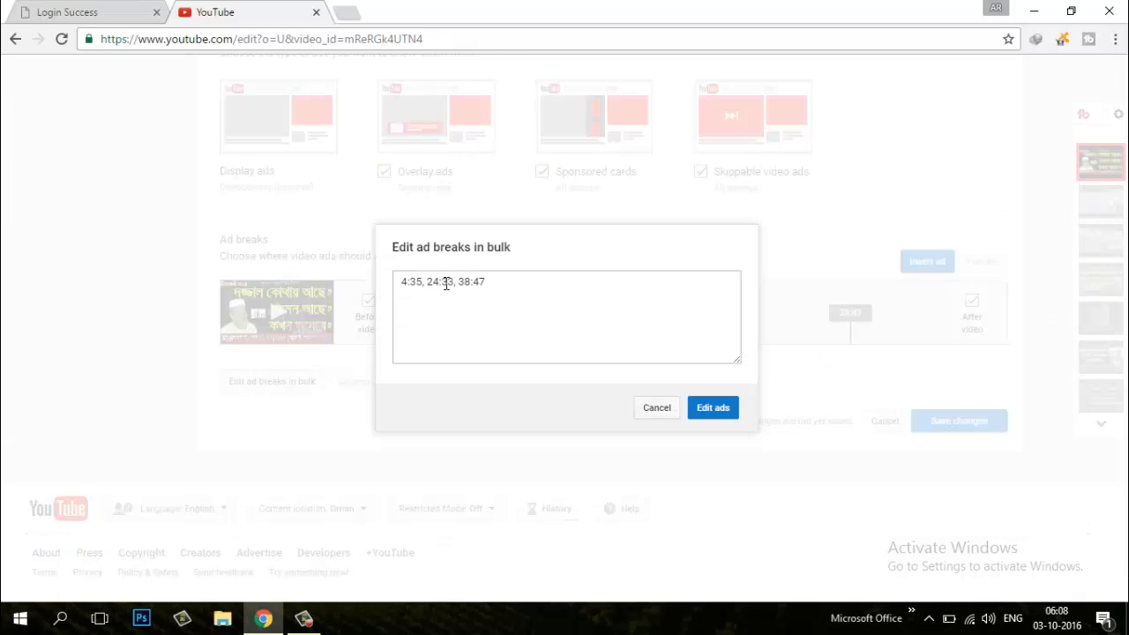
pyautogui.click(511, 283)
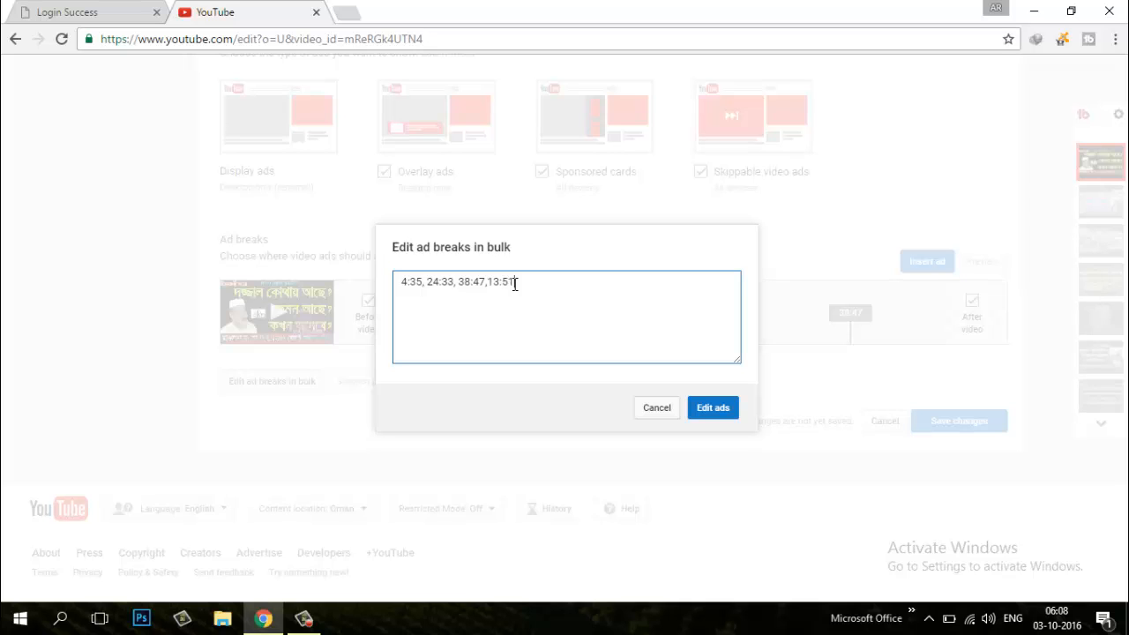
pyautogui.click(719, 410)
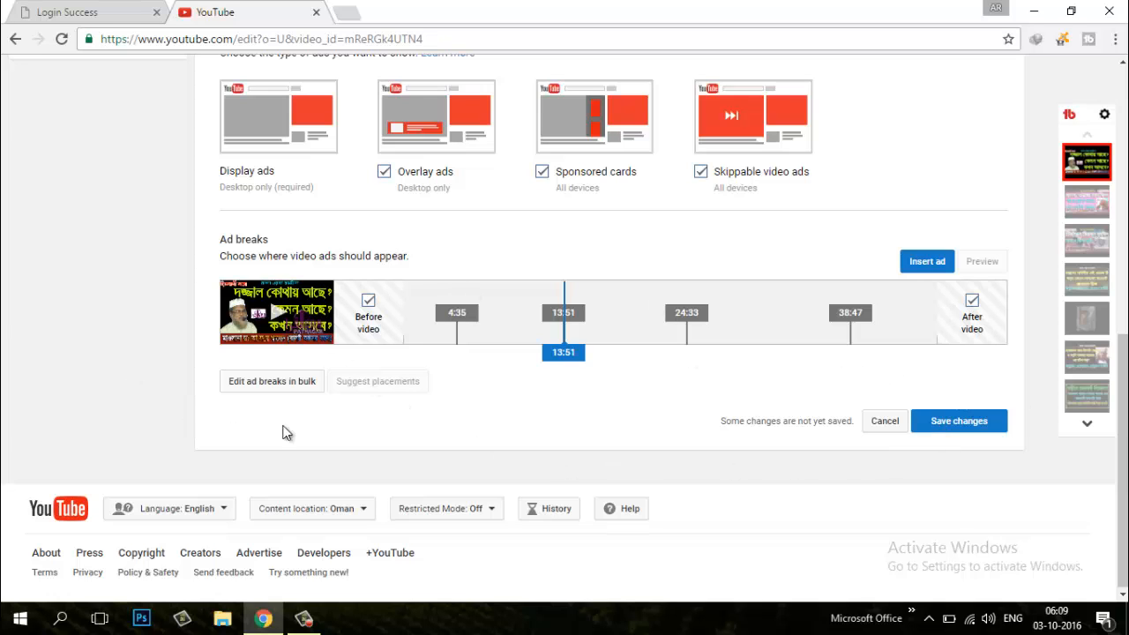
# Save the video's updated ad break and monetization settings
pyautogui.scroll(1, 833, 339)
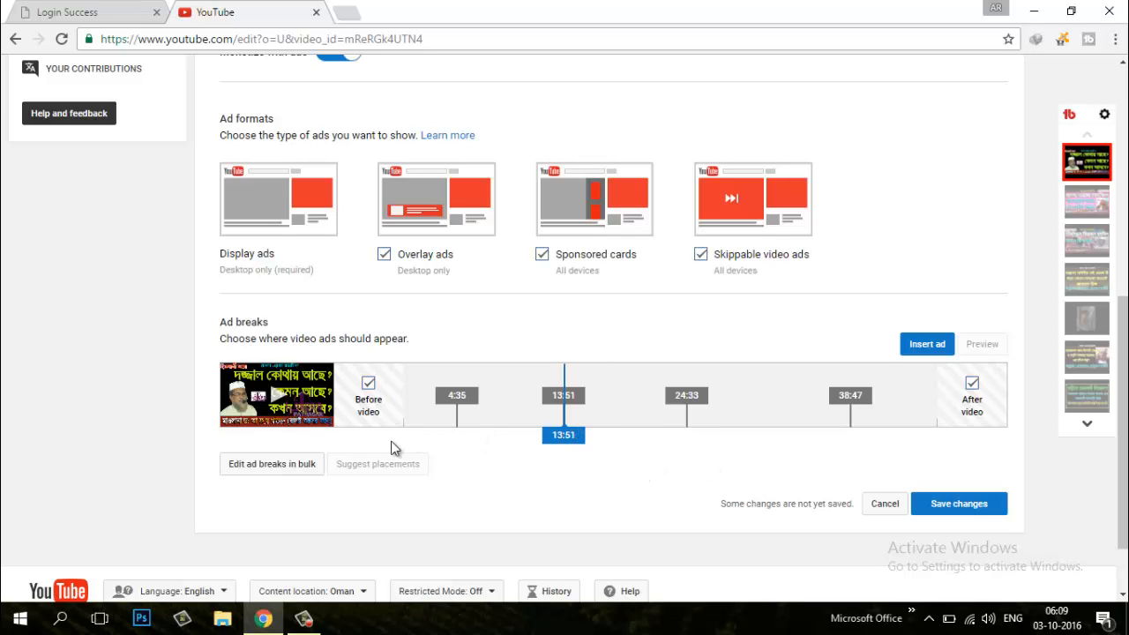
pyautogui.scroll(-1, 778, 406)
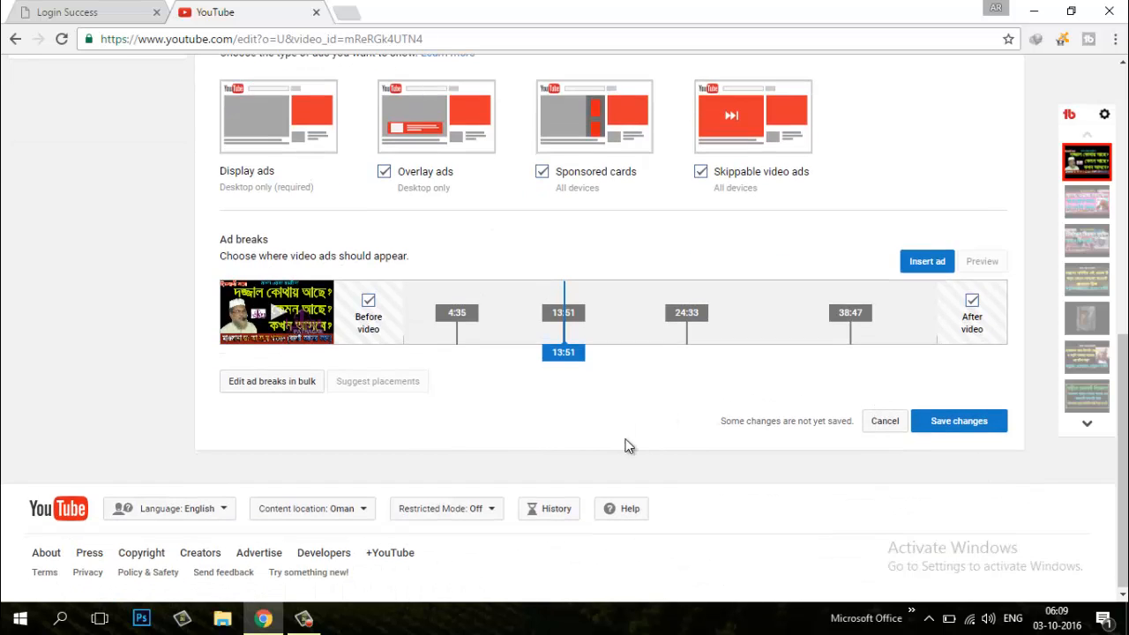
pyautogui.click(976, 421)
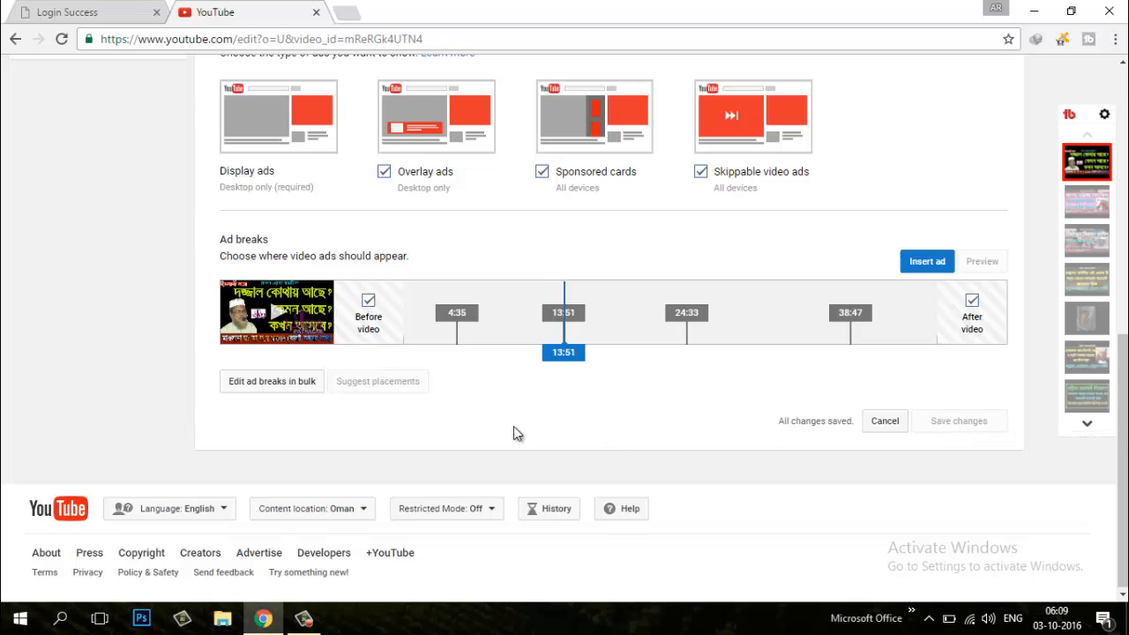
pyautogui.scroll(3, 805, 396)
pyautogui.scroll(3, 805, 395)
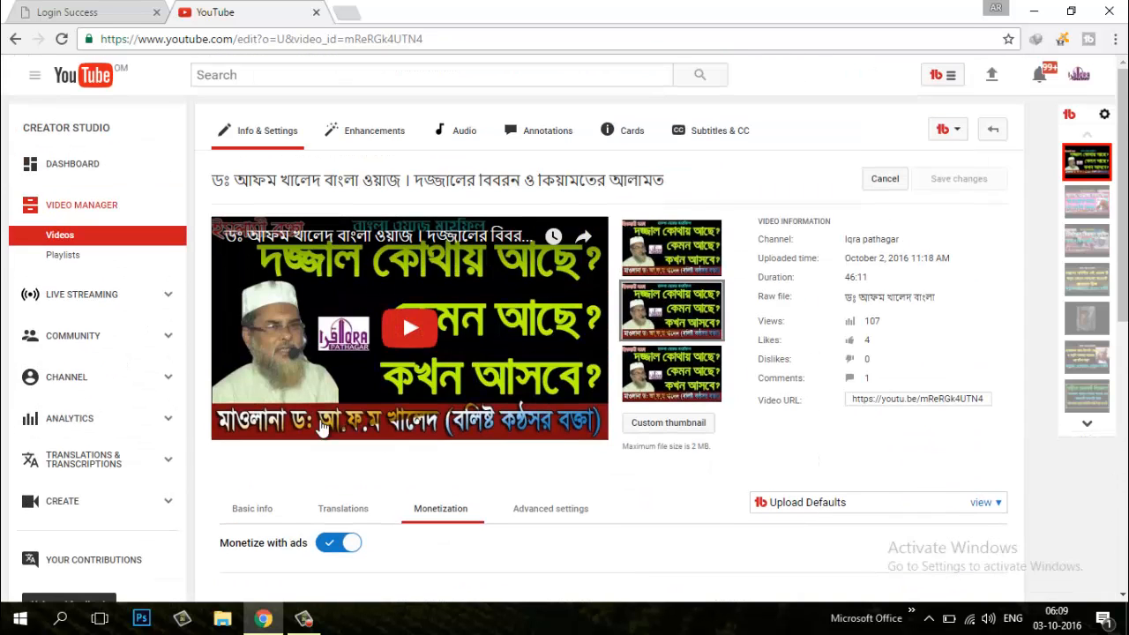
pyautogui.scroll(-3, 650, 433)
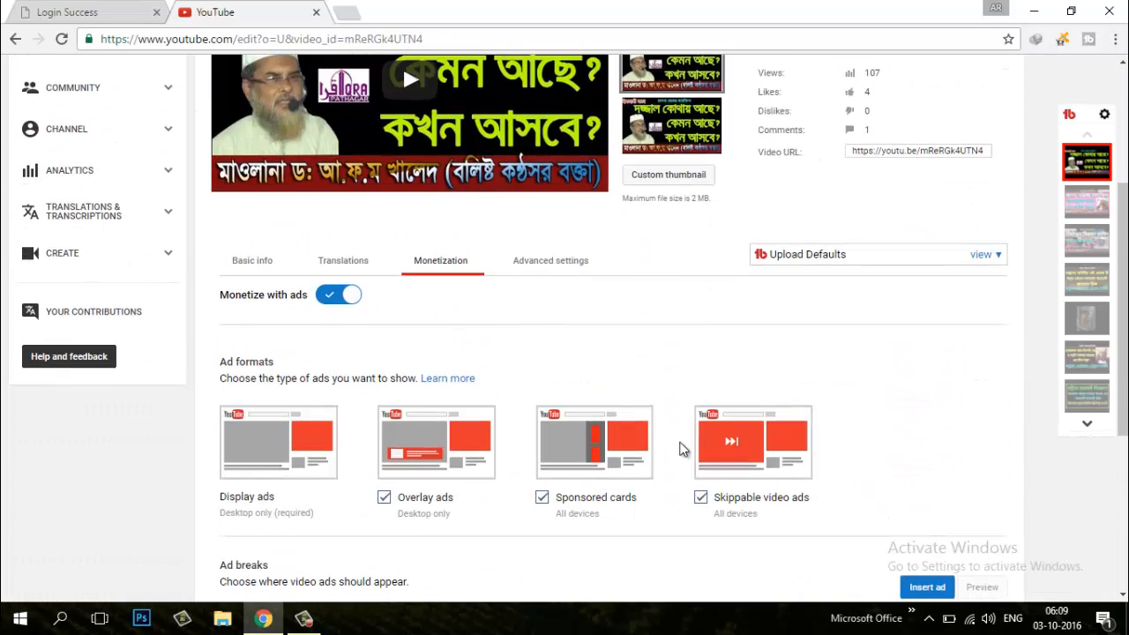
pyautogui.scroll(-1, 655, 456)
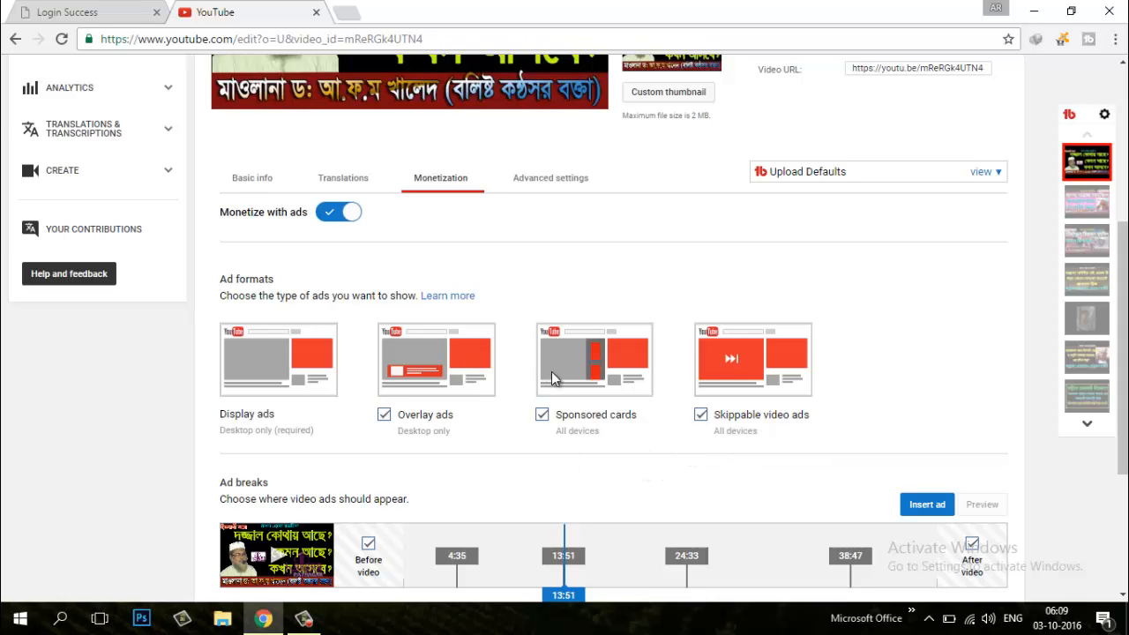
pyautogui.scroll(-3, 603, 414)
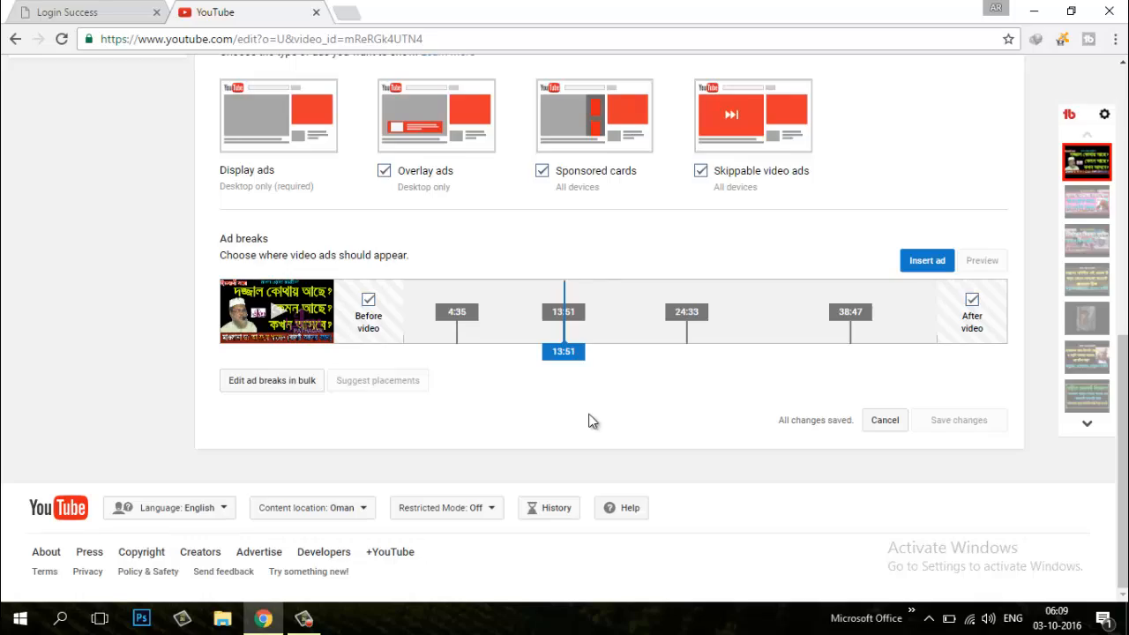
pyautogui.scroll(4, 588, 414)
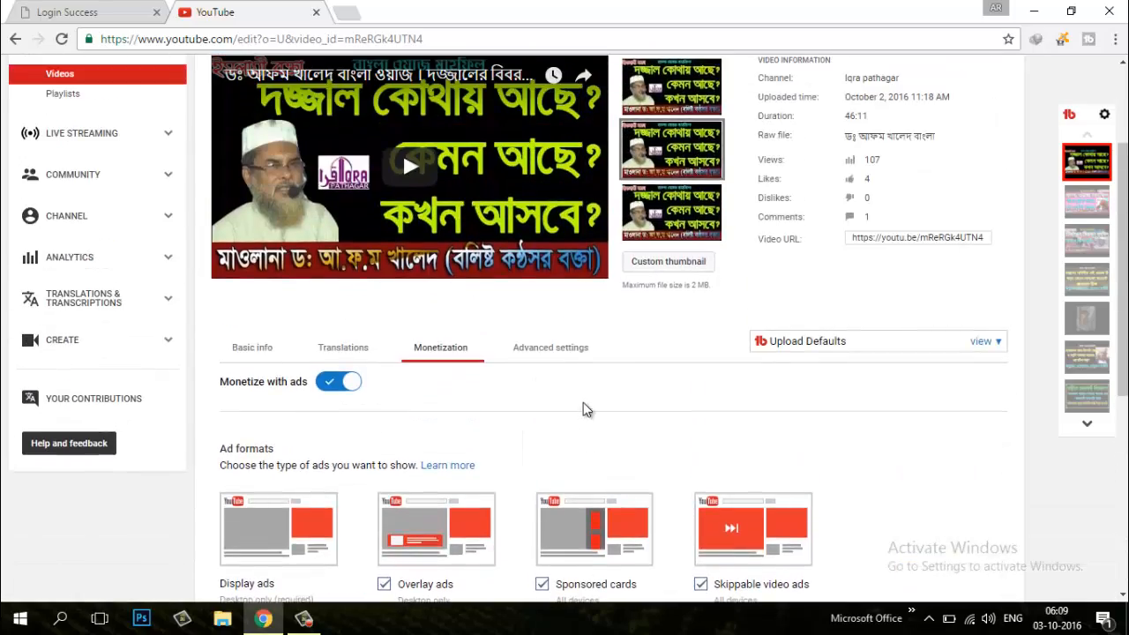